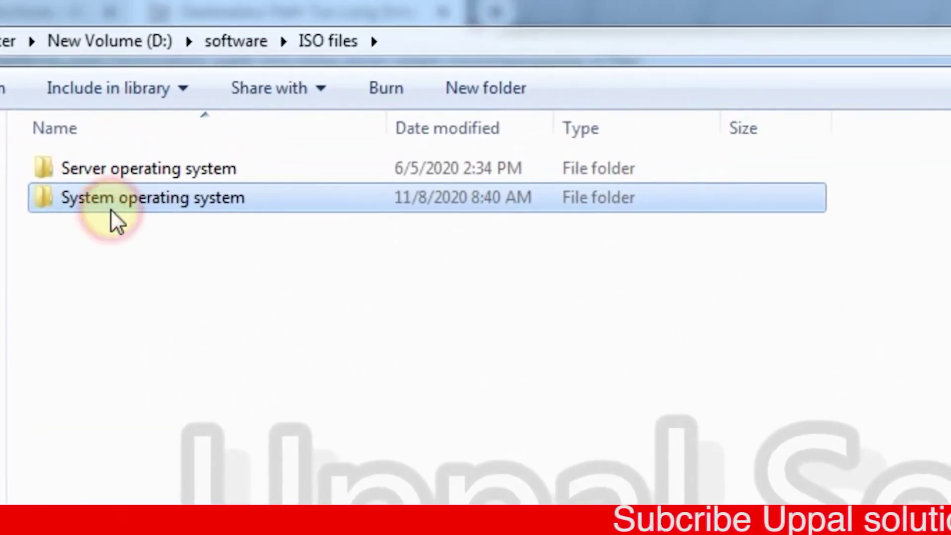
# Navigate into the nested Windows 7 folders and try opening the ISO, dismissing the name-too-long error.
pyautogui.click(114, 205)
pyautogui.doubleClick(332, 197)
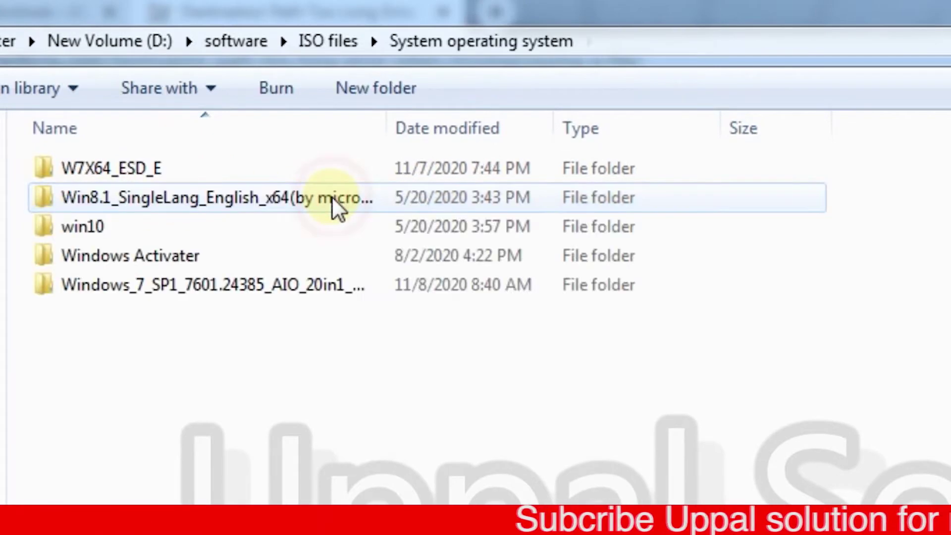
pyautogui.doubleClick(212, 297)
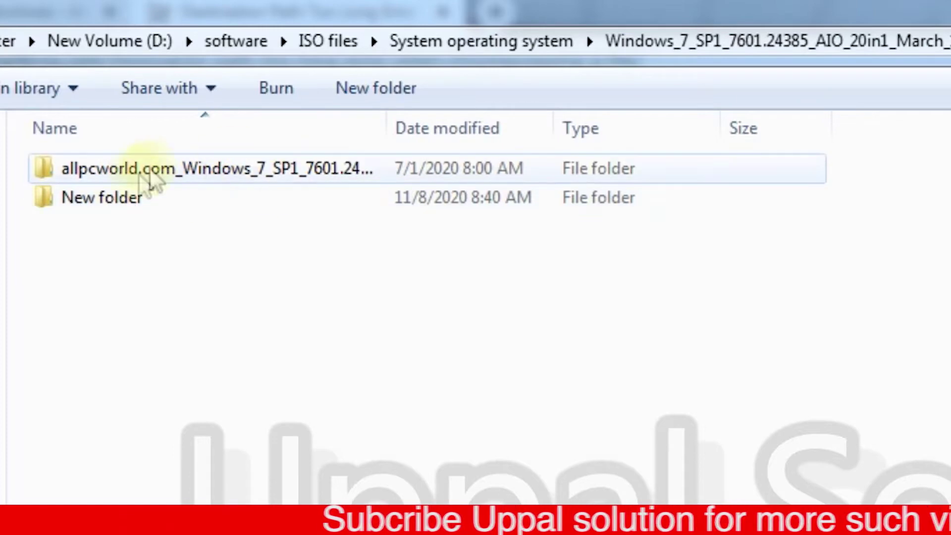
pyautogui.doubleClick(162, 172)
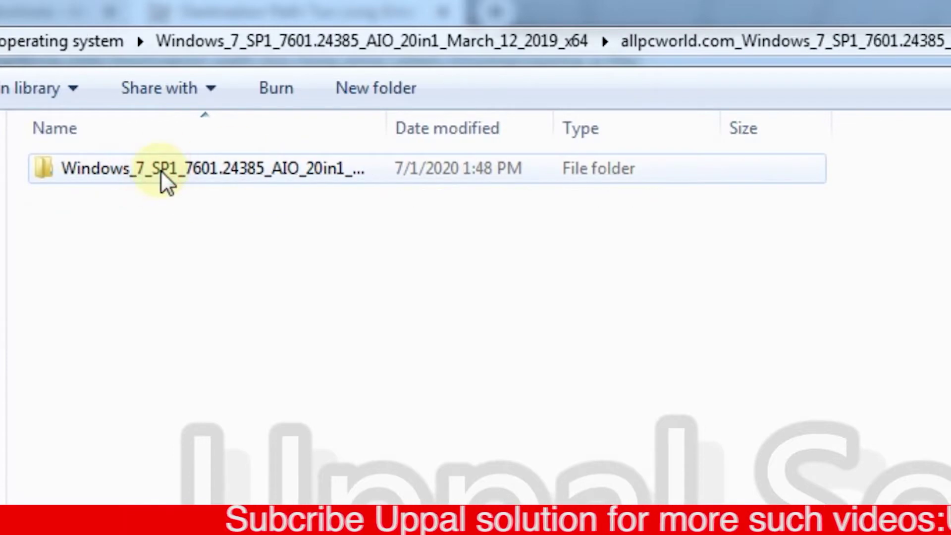
pyautogui.doubleClick(232, 170)
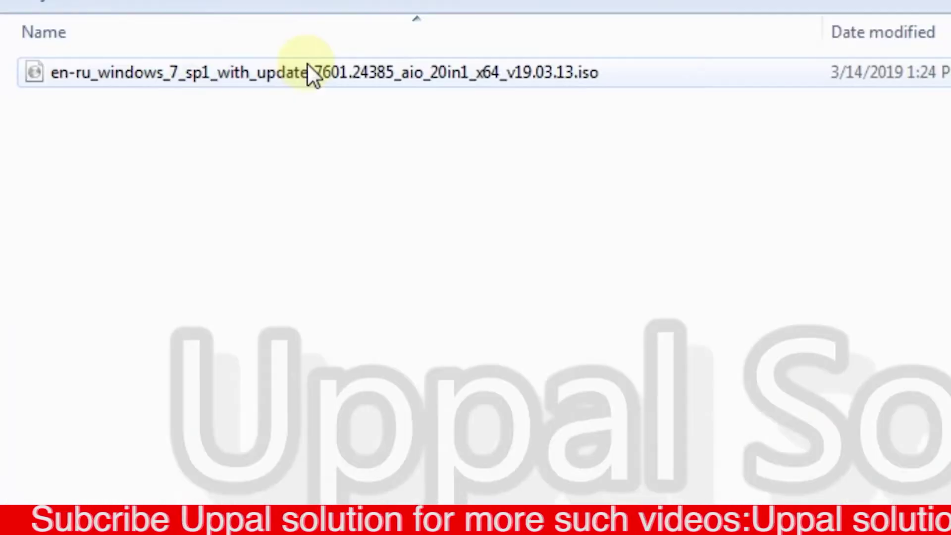
pyautogui.doubleClick(321, 168)
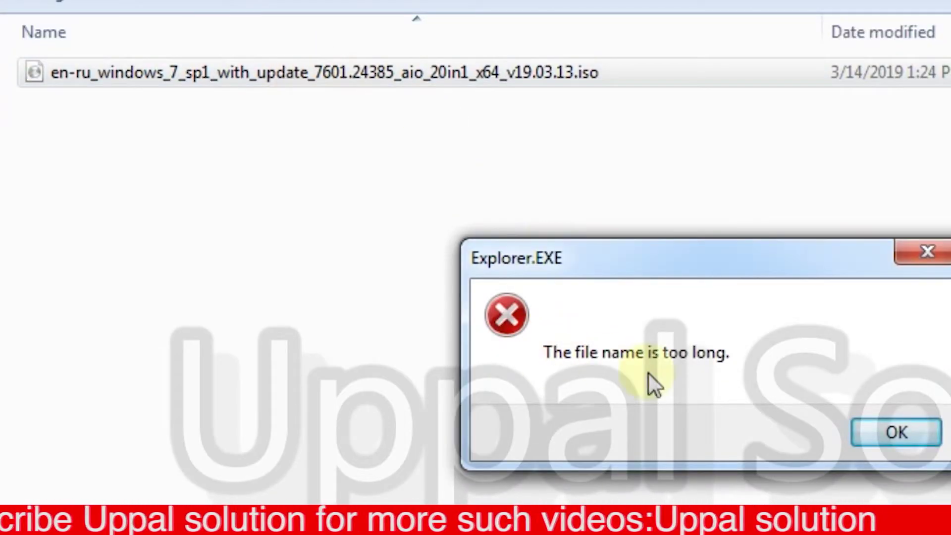
pyautogui.click(869, 432)
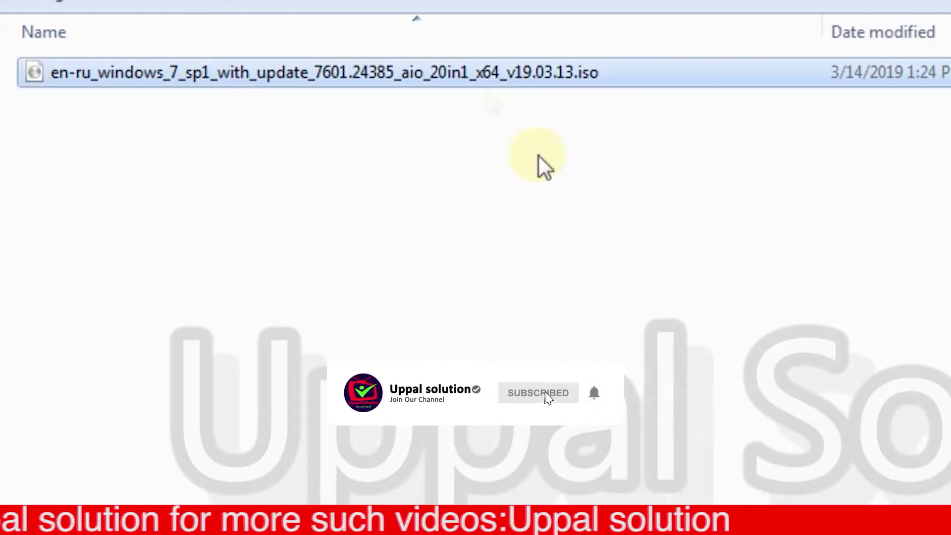
# Check the ISO file's right-click options twice, then go back up a folder level.
pyautogui.rightClick(427, 70)
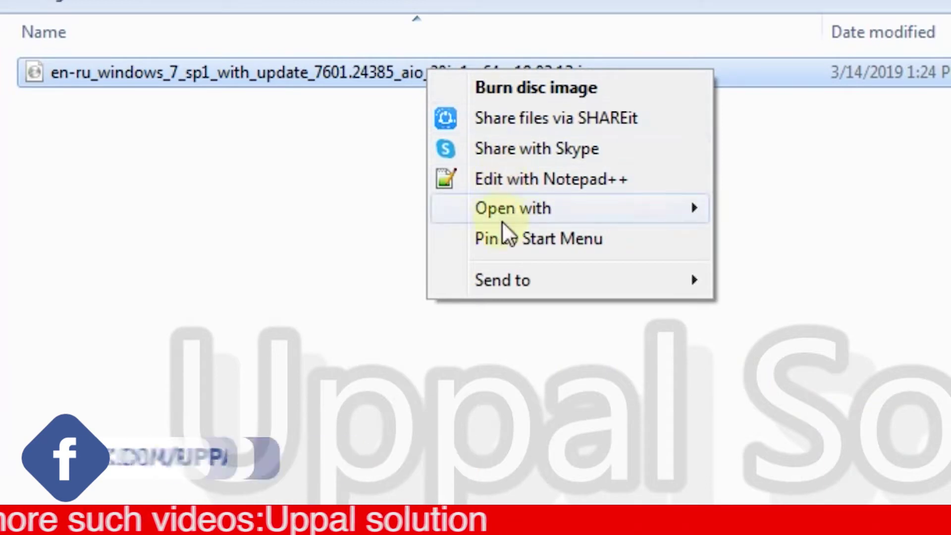
pyautogui.click(368, 164)
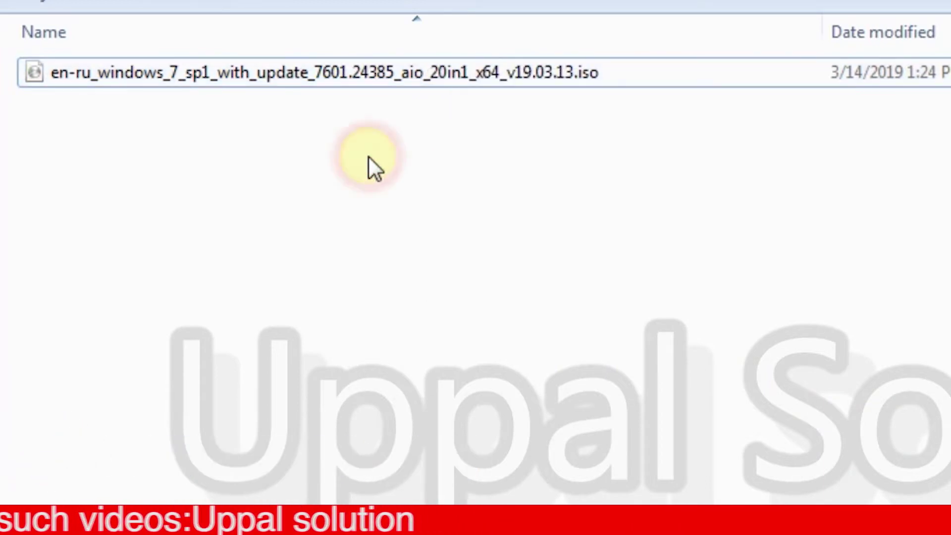
pyautogui.click(314, 74)
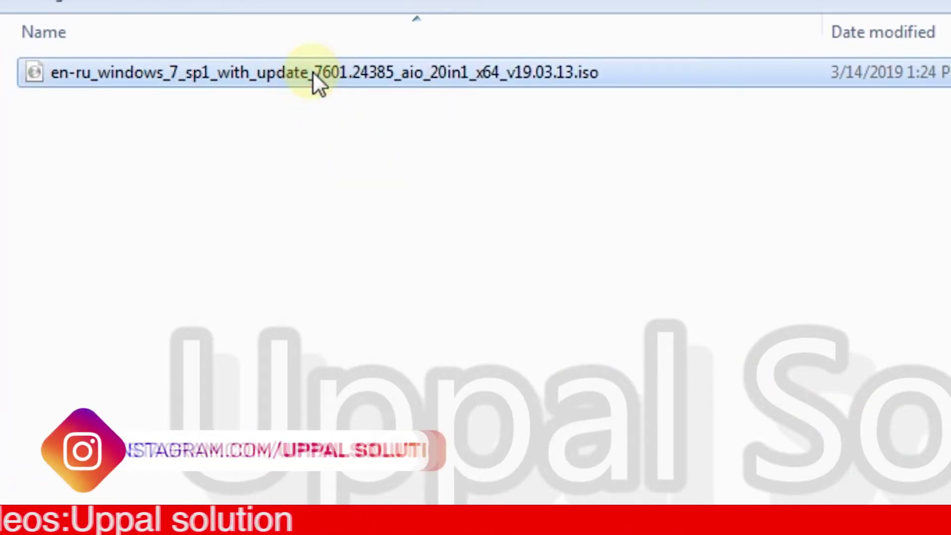
pyautogui.rightClick(317, 79)
pyautogui.click(213, 163)
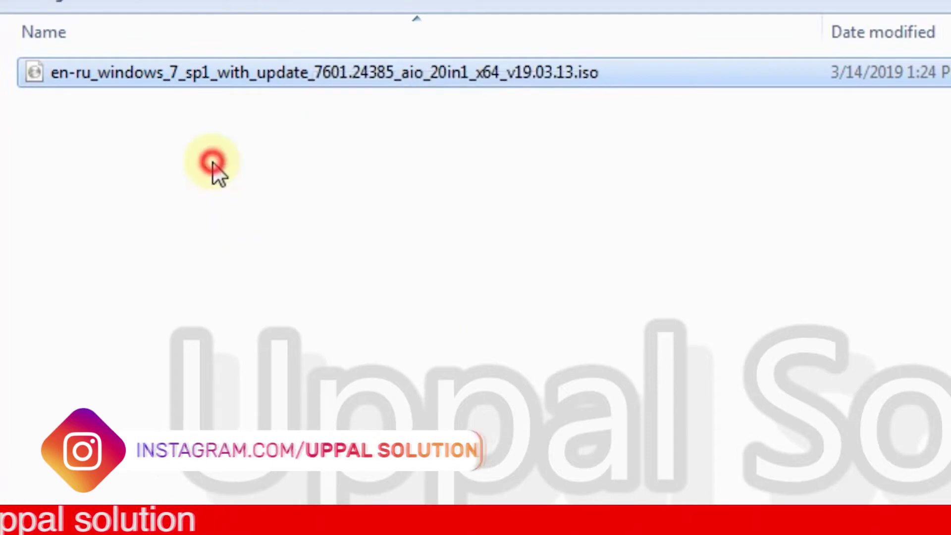
pyautogui.click(198, 75)
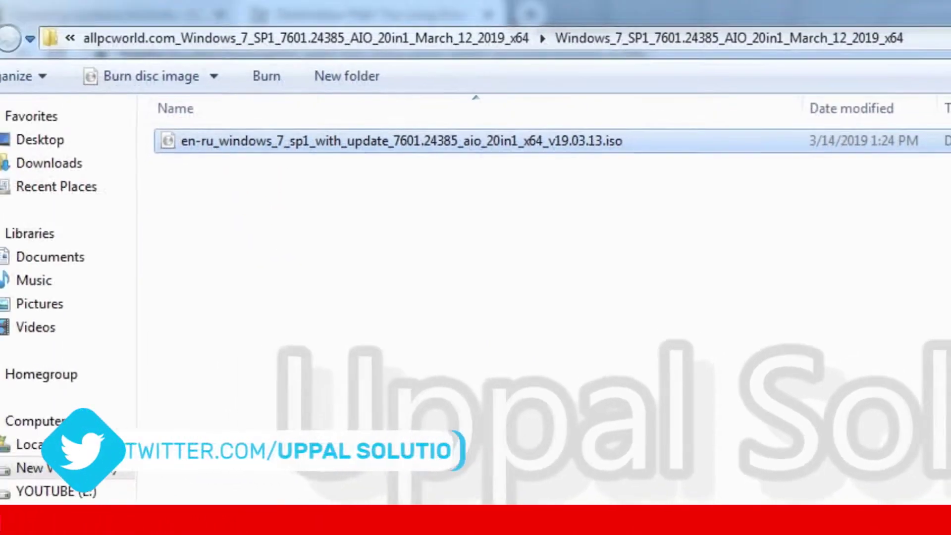
pyautogui.click(10, 39)
# Navigate back to the System operating system folder.
pyautogui.click(10, 38)
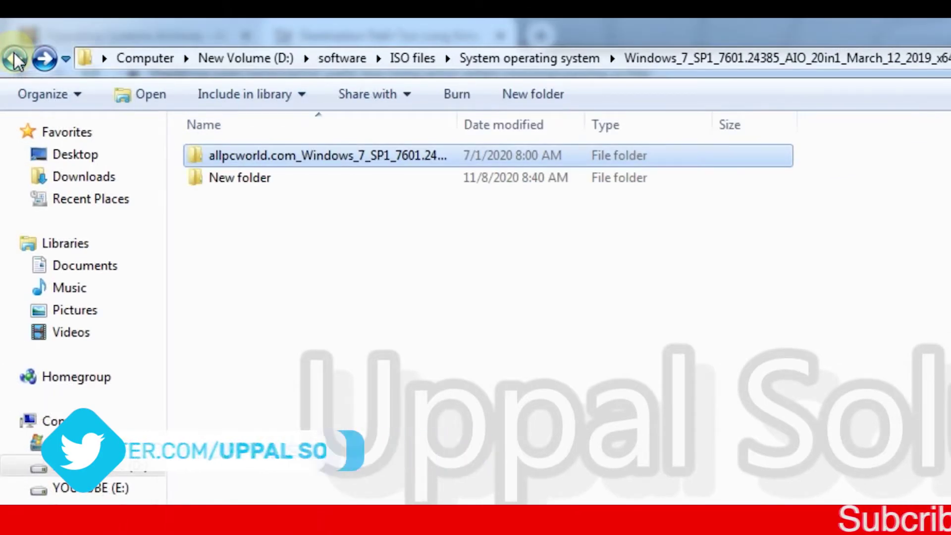
pyautogui.click(14, 55)
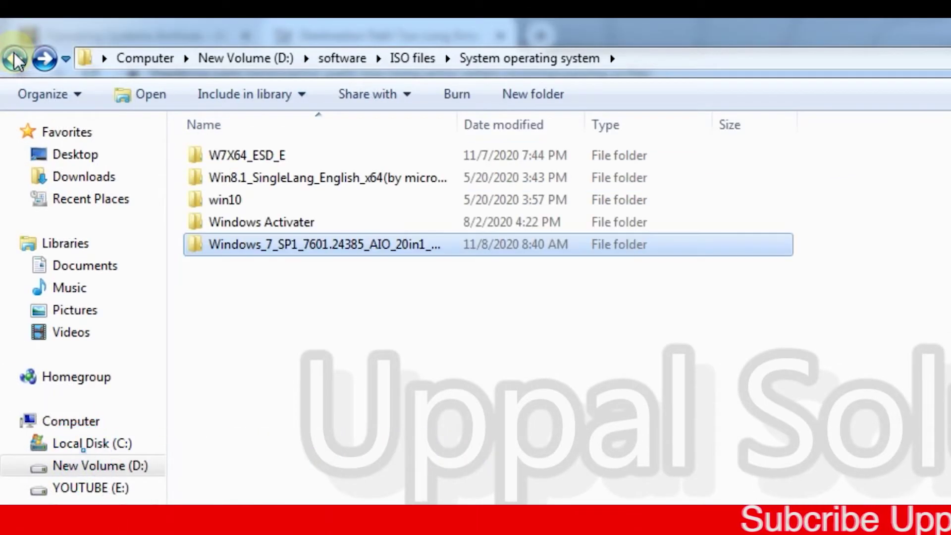
pyautogui.click(13, 55)
pyautogui.click(45, 58)
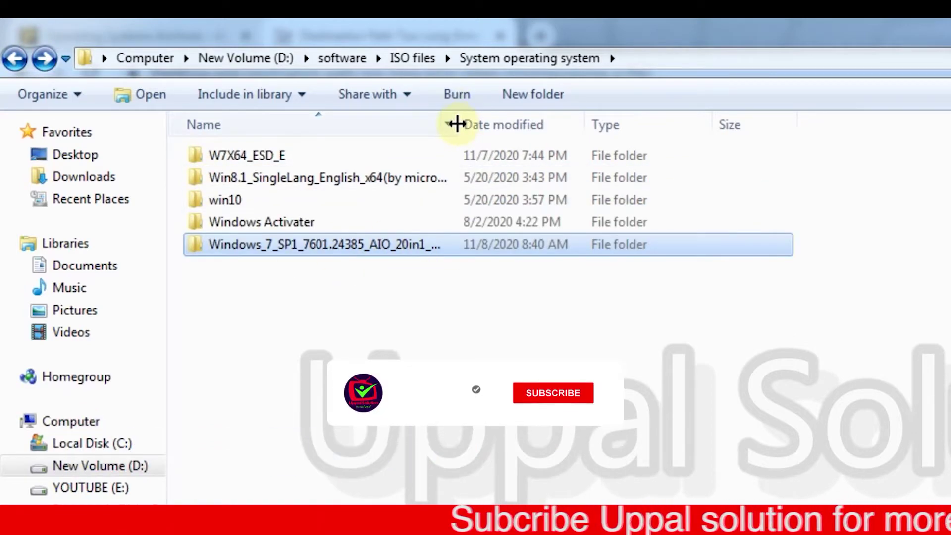
# Widen the Name column and shorten the long Windows 7 SP1 folder's name to Windows7.
pyautogui.moveTo(456, 124); pyautogui.dragTo(705, 157)
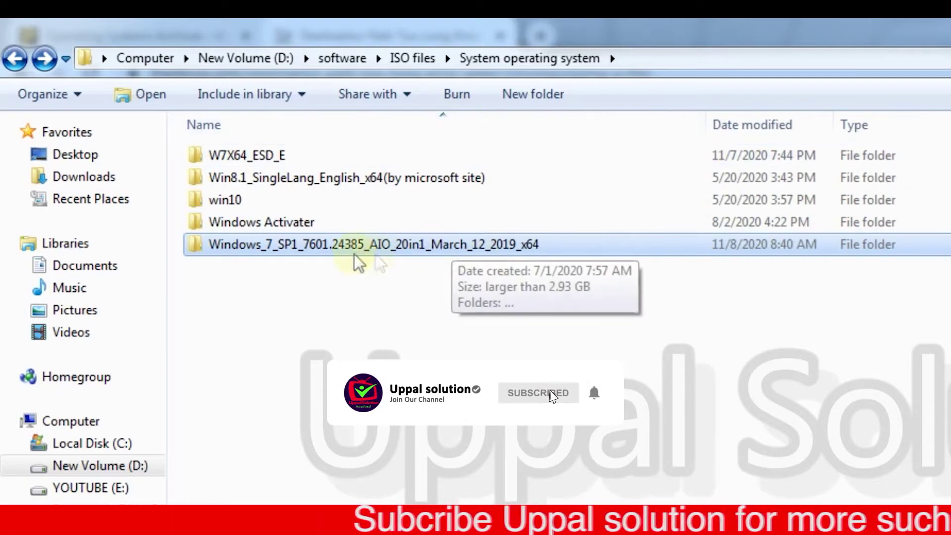
pyautogui.click(355, 245)
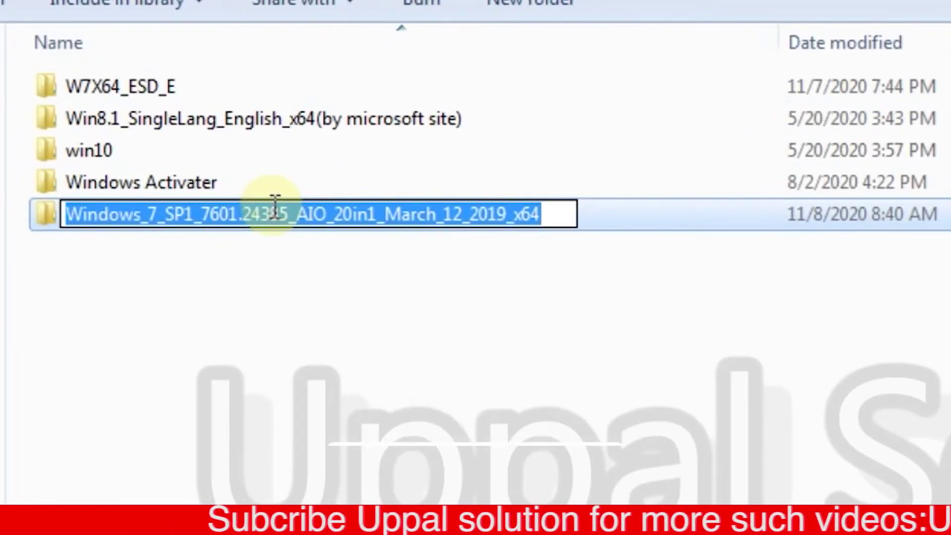
pyautogui.click(328, 228)
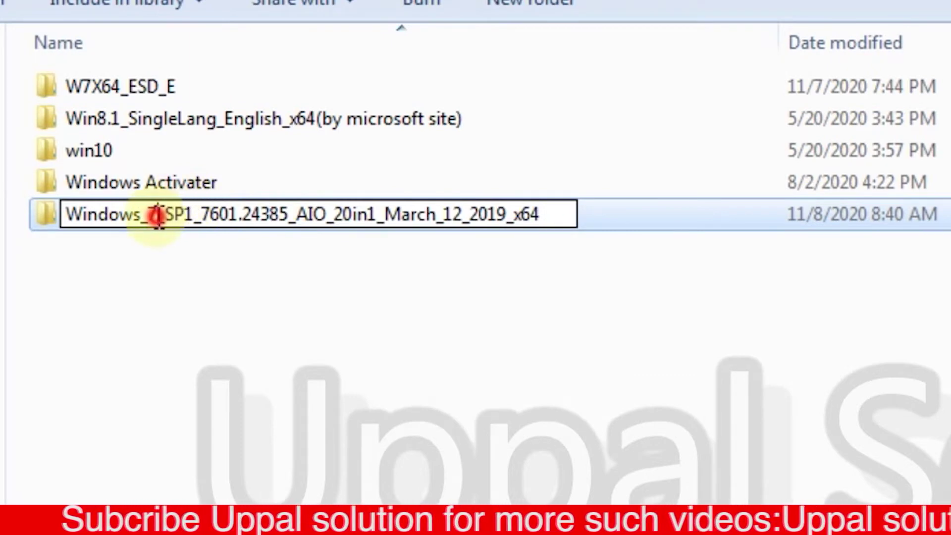
pyautogui.moveTo(158, 214); pyautogui.dragTo(549, 218)
pyautogui.press('BackSpace')
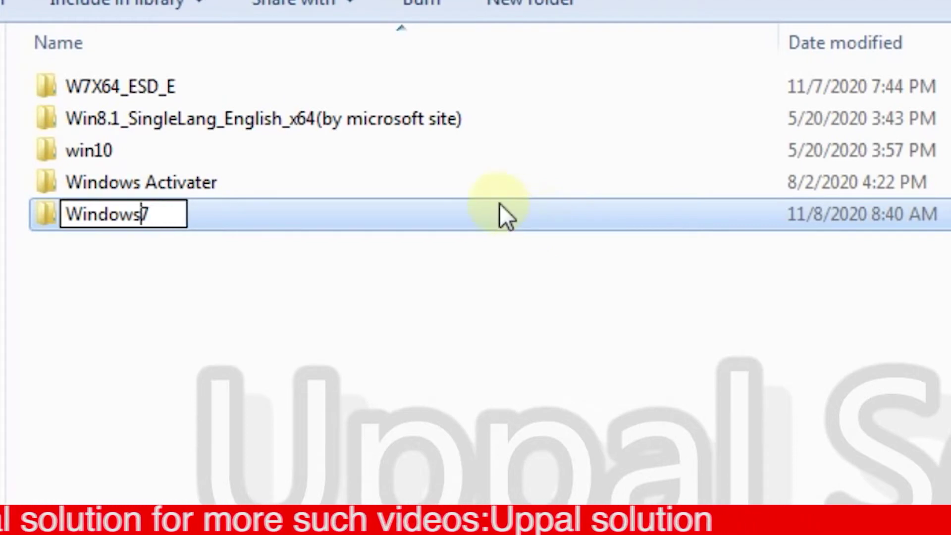
pyautogui.press('Return')
# Open Windows7, widen the Name column, and start renaming the allpcworld.com folder.
pyautogui.doubleClick(451, 213)
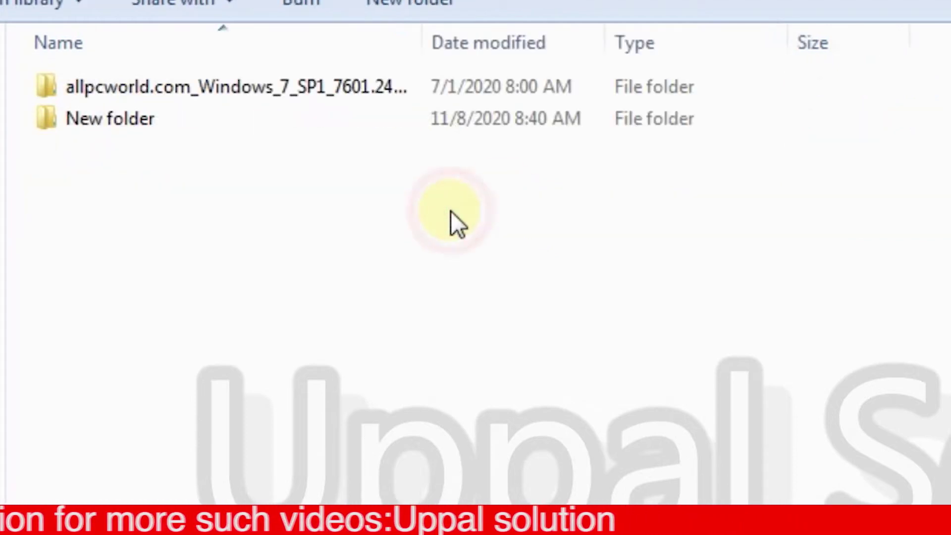
pyautogui.click(350, 75)
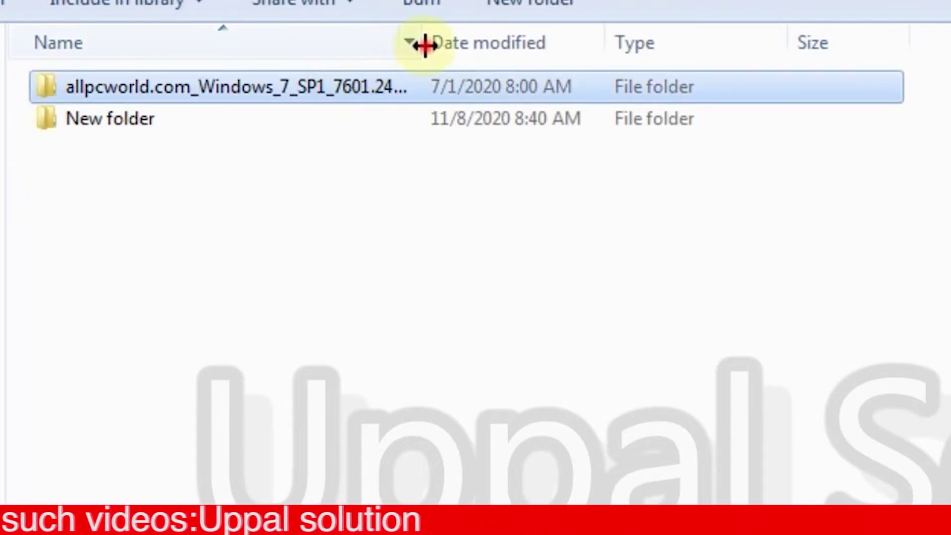
pyautogui.moveTo(423, 43); pyautogui.dragTo(813, 84)
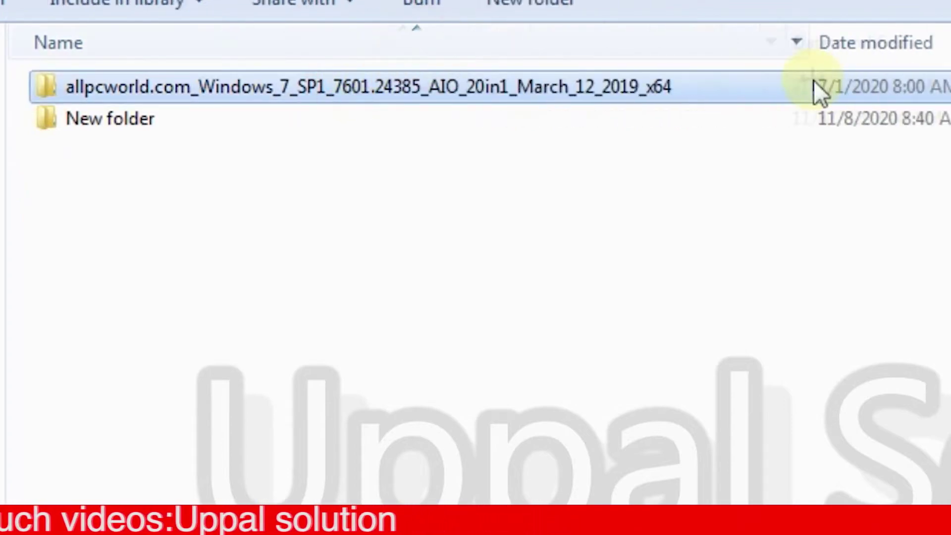
pyautogui.click(602, 81)
pyautogui.click(603, 82)
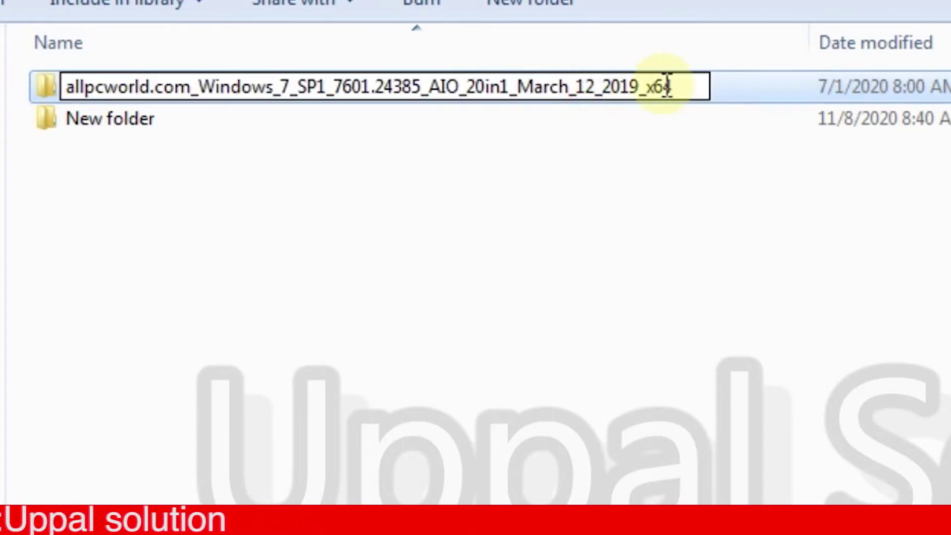
# Strip the name's tail, underscores and dot, leaving allpcworldcomWindows764.
pyautogui.moveTo(657, 86); pyautogui.dragTo(297, 94)
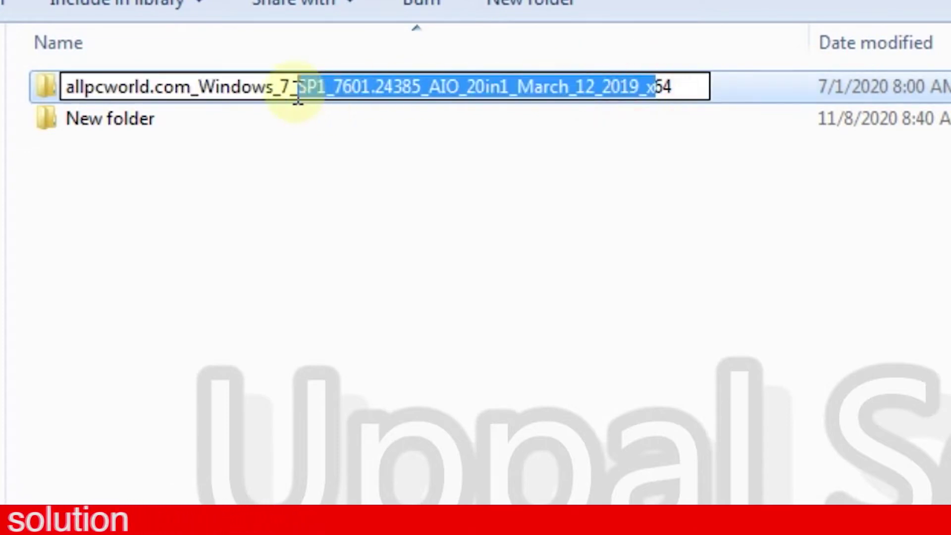
pyautogui.press('BackSpace')
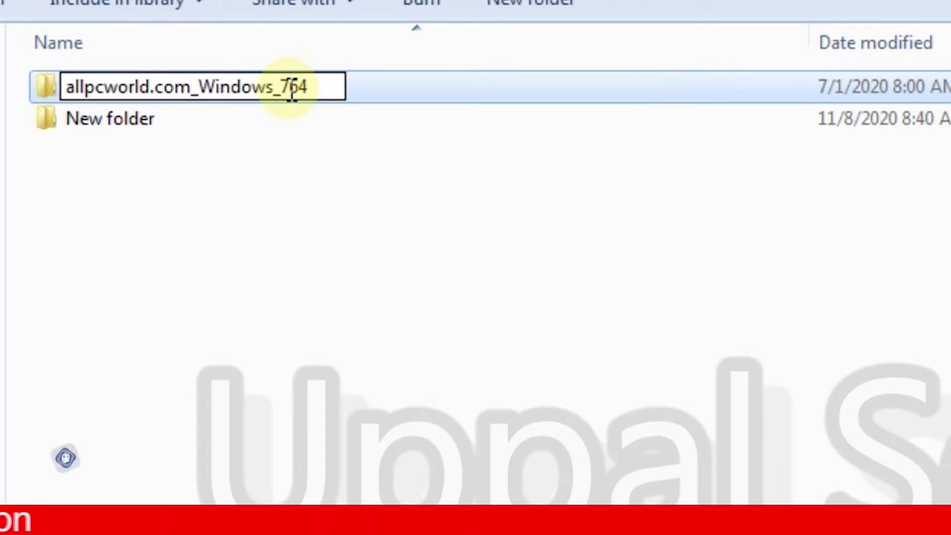
pyautogui.press('Left')
pyautogui.press('BackSpace')
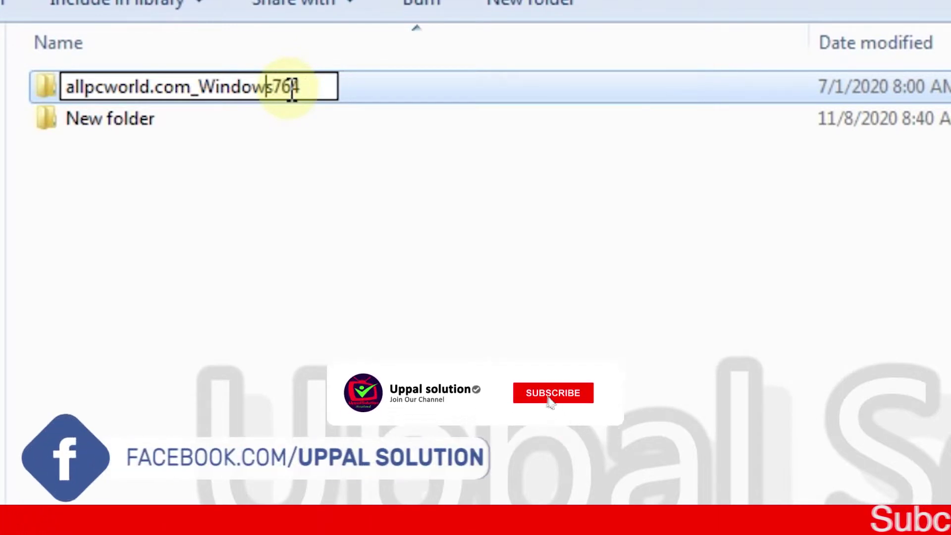
pyautogui.press('Left')
pyautogui.press('Left')
pyautogui.press('Left')
pyautogui.press('Left')
pyautogui.press('Left')
pyautogui.press('Left')
pyautogui.press('Left')
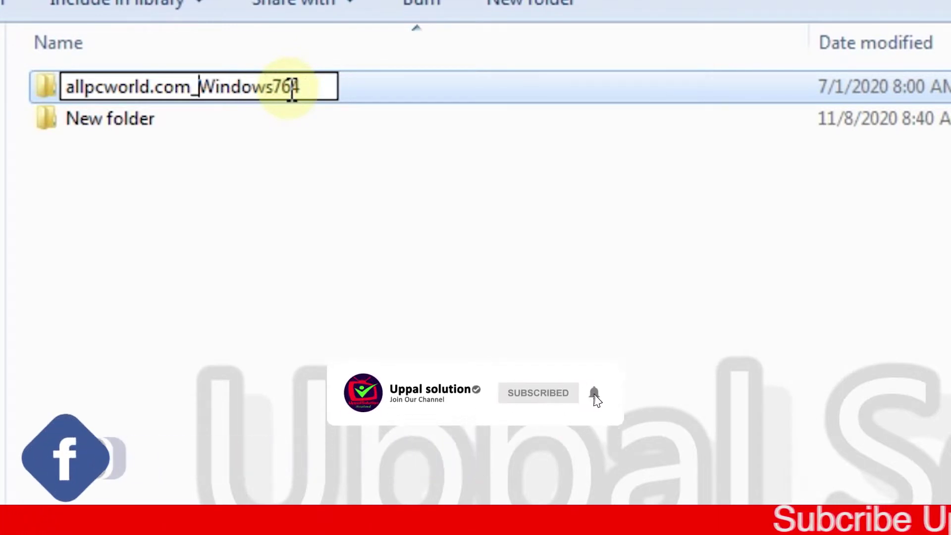
pyautogui.press('BackSpace')
pyautogui.press('Left')
pyautogui.press('Left')
pyautogui.press('Left')
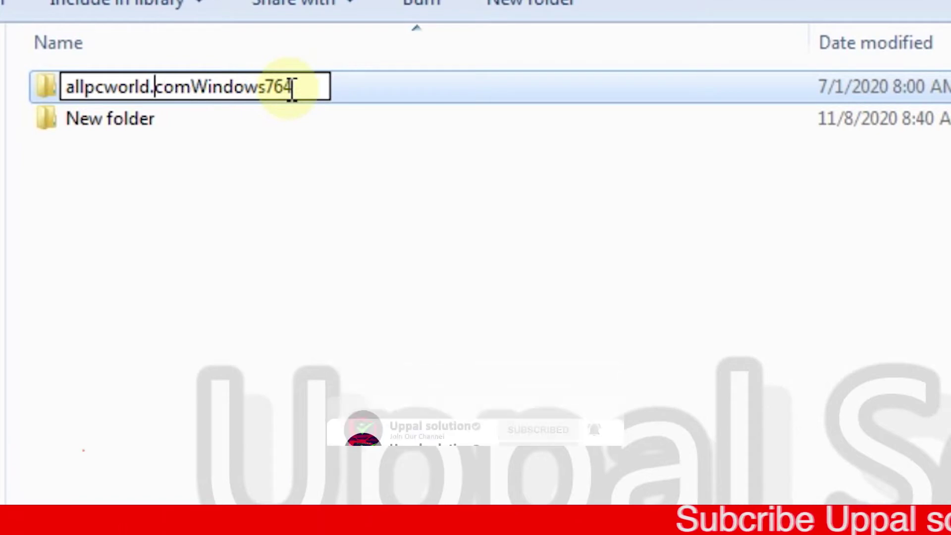
pyautogui.press('BackSpace')
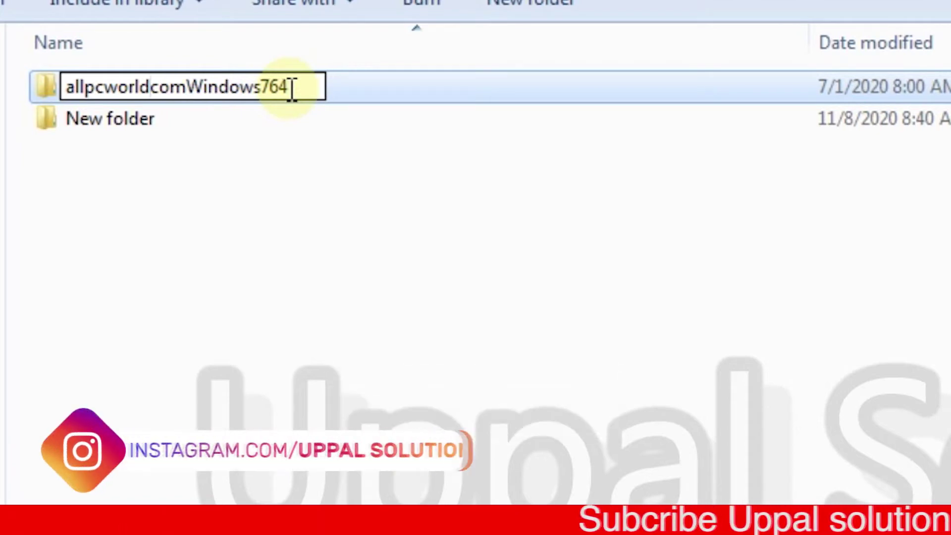
pyautogui.press('Return')
# Inside allpcworldcomWindows764, rename the Windows_7_SP1 folder to Windows7SP1 and open it.
pyautogui.doubleClick(359, 90)
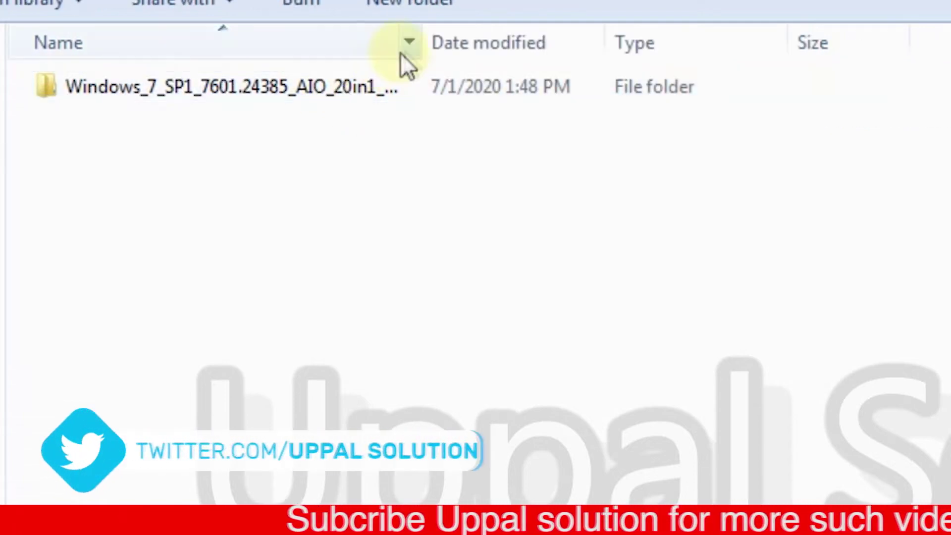
pyautogui.moveTo(424, 42); pyautogui.dragTo(730, 50)
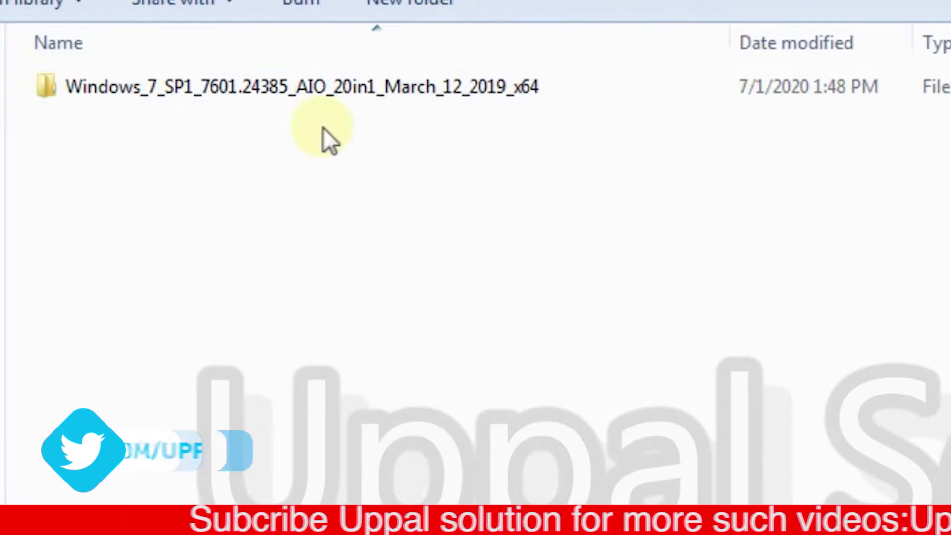
pyautogui.click(360, 94)
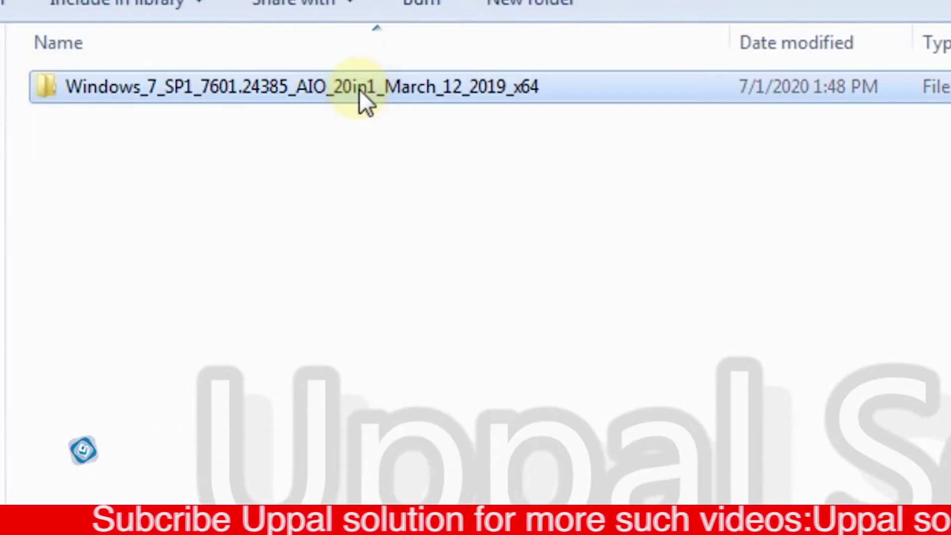
pyautogui.click(359, 89)
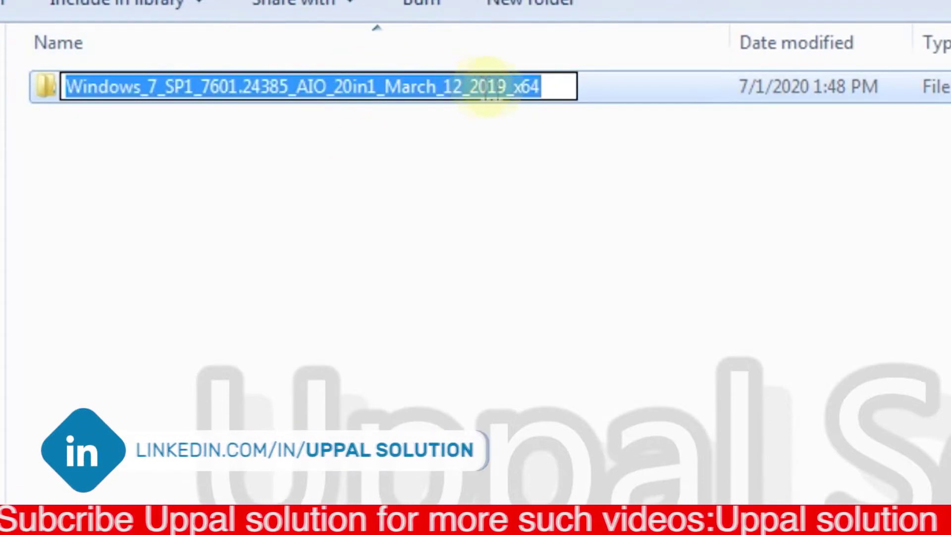
pyautogui.click(520, 87)
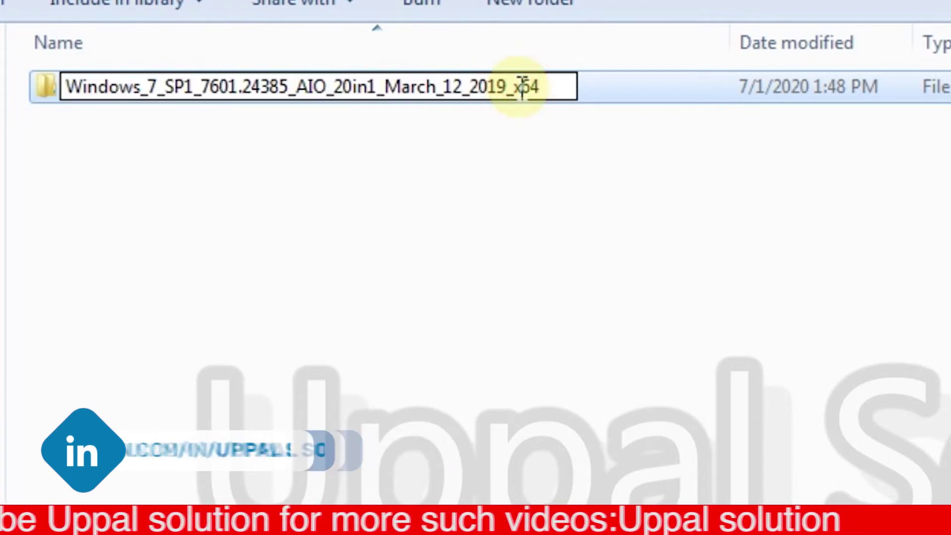
pyautogui.moveTo(548, 86); pyautogui.dragTo(193, 89)
pyautogui.press('BackSpace')
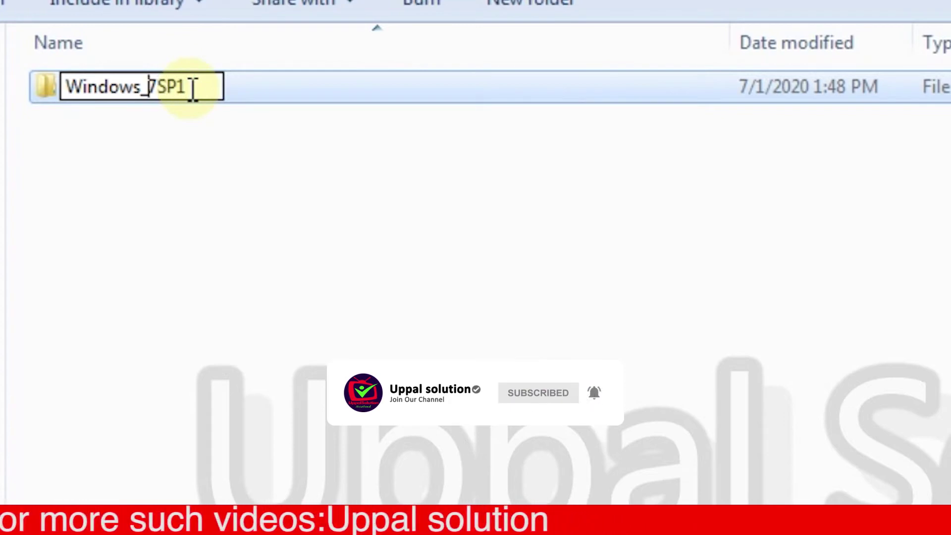
pyautogui.press('BackSpace')
pyautogui.click(261, 97)
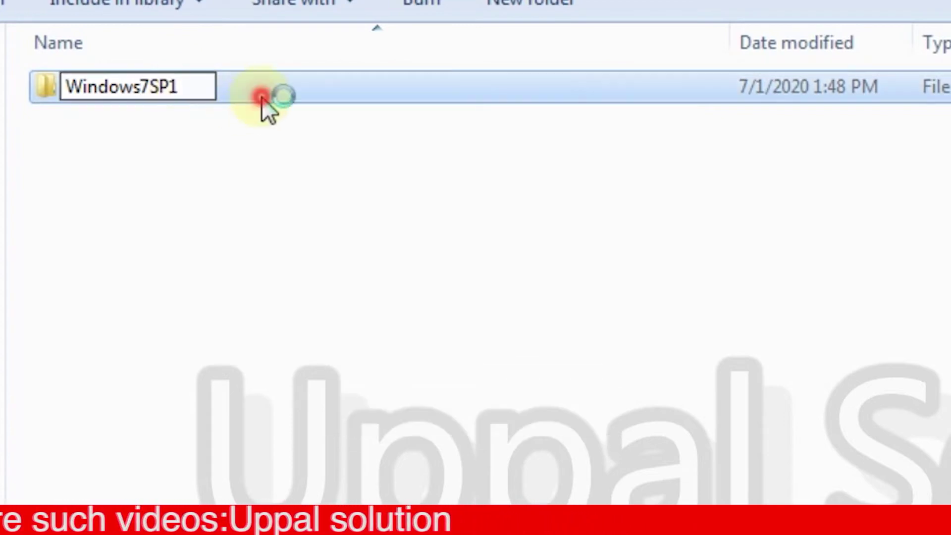
pyautogui.doubleClick(188, 92)
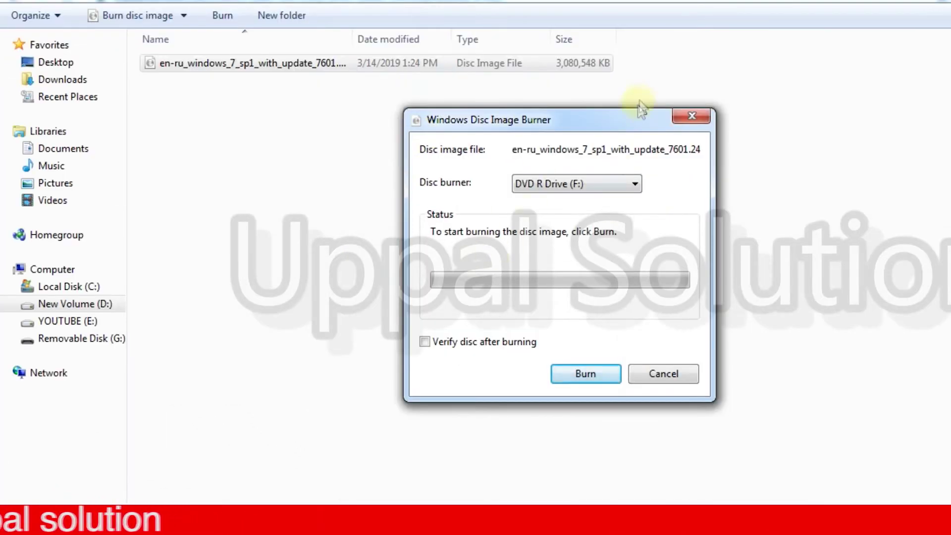
pyautogui.click(692, 117)
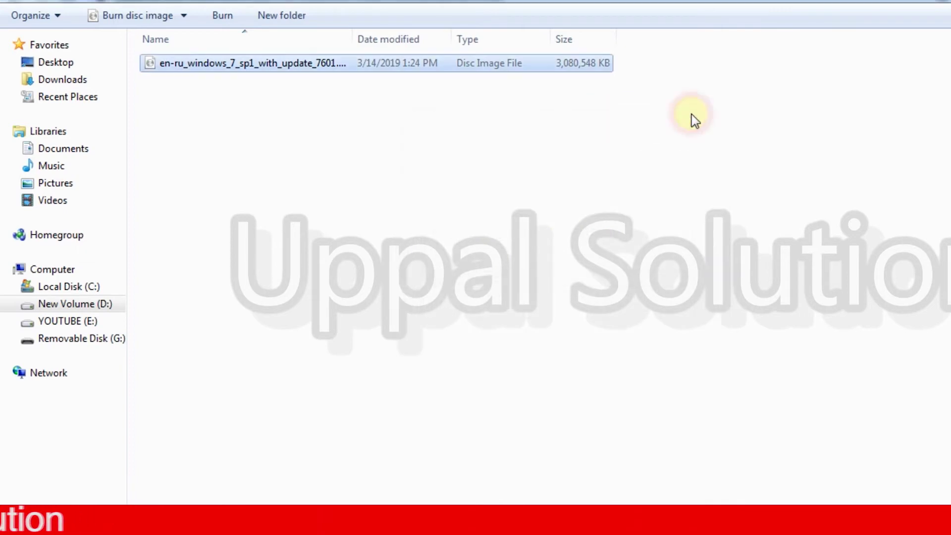
pyautogui.rightClick(408, 68)
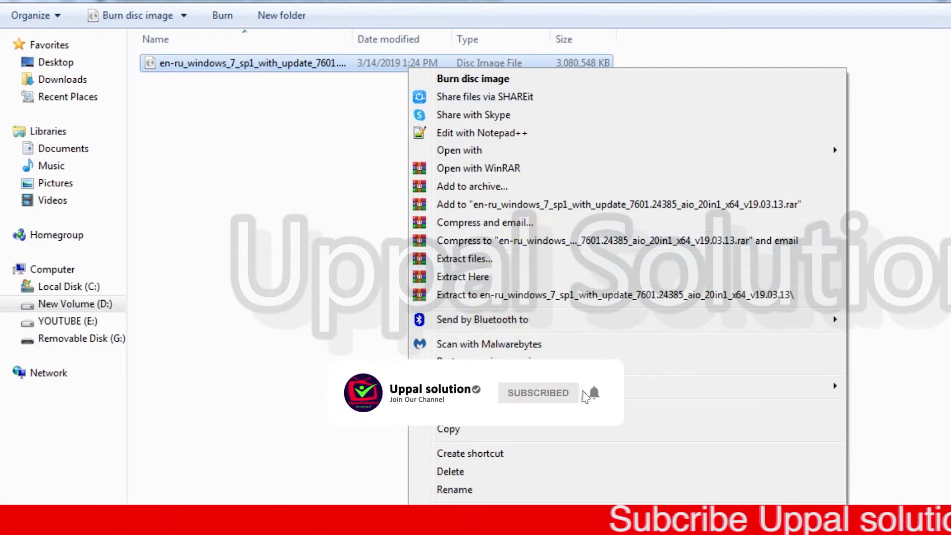
pyautogui.click(303, 386)
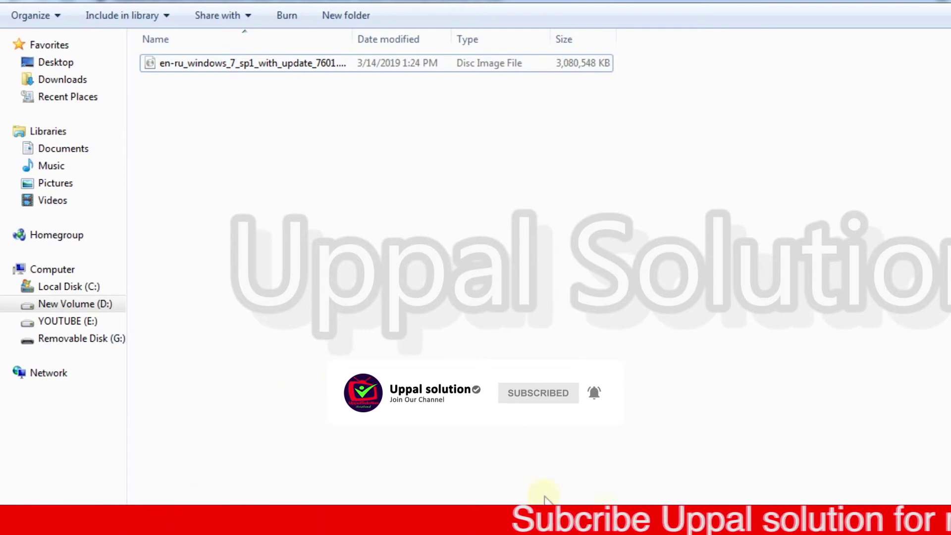